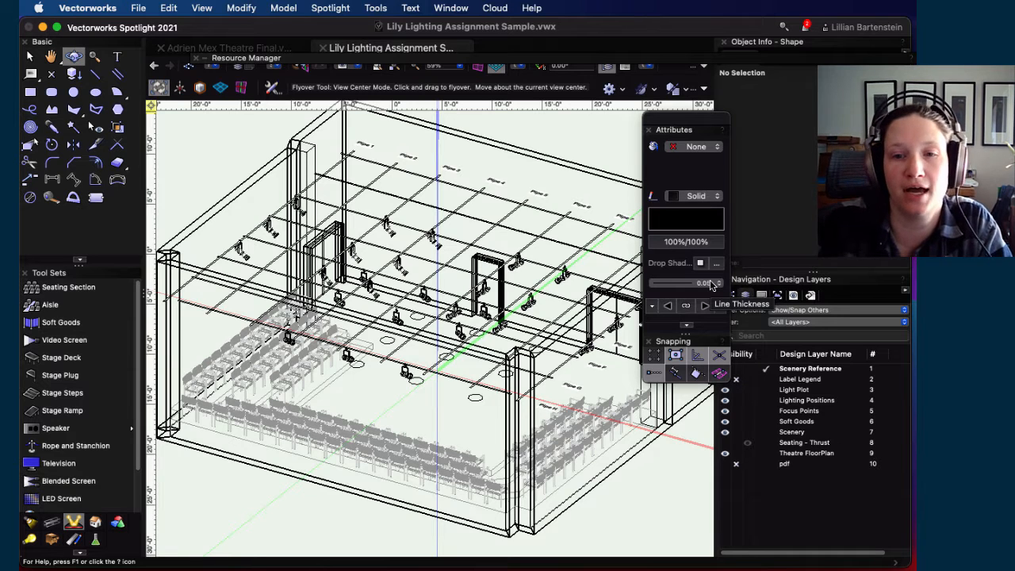
Step: Delete the Scenery Reference design layer and make Scenery the active design layer
{"action": "left_click", "coordinate": [805, 370]}
{"action": "right_click", "coordinate": [805, 370]}
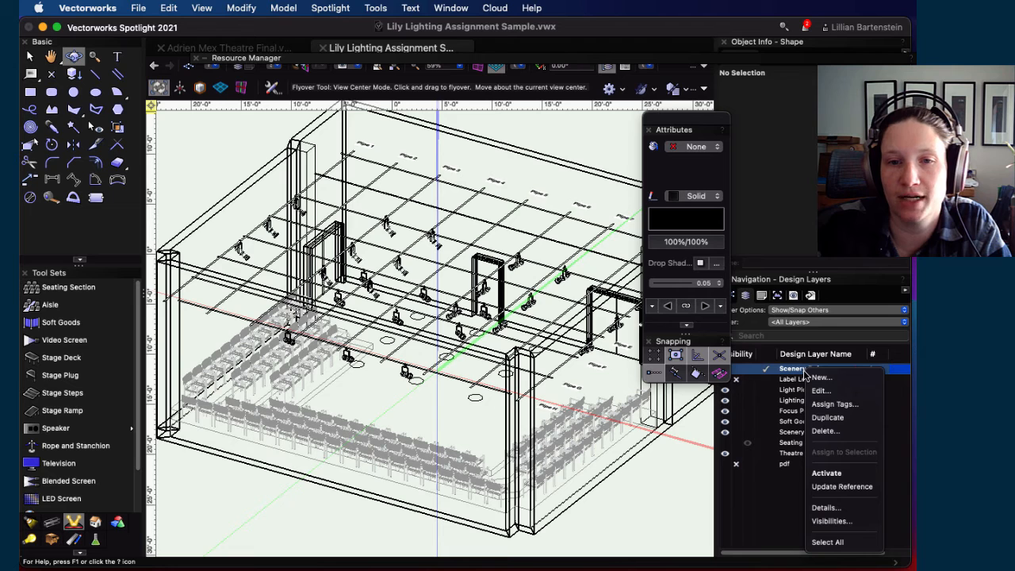
{"action": "left_click", "coordinate": [823, 430]}
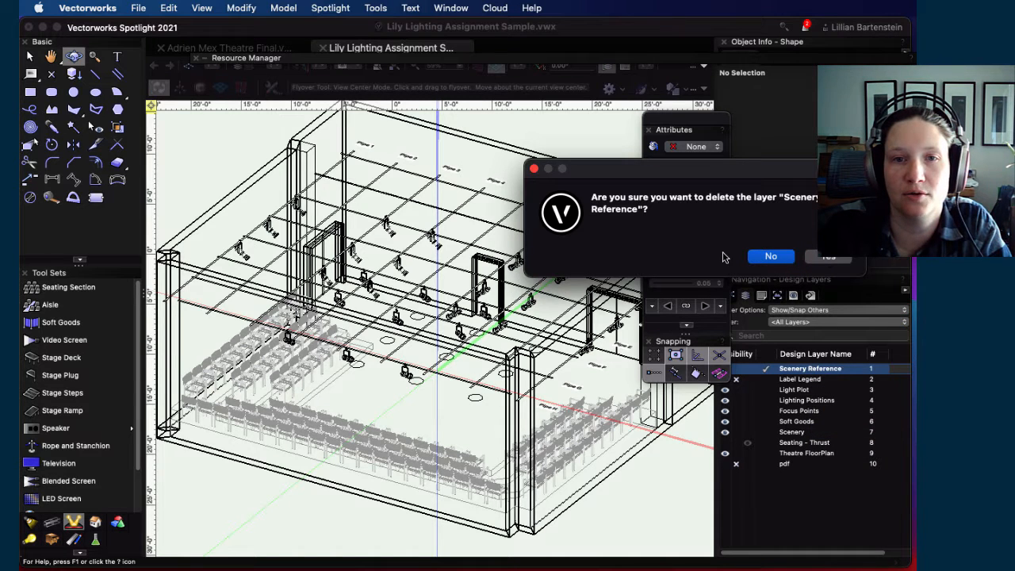
{"action": "left_click", "coordinate": [825, 258]}
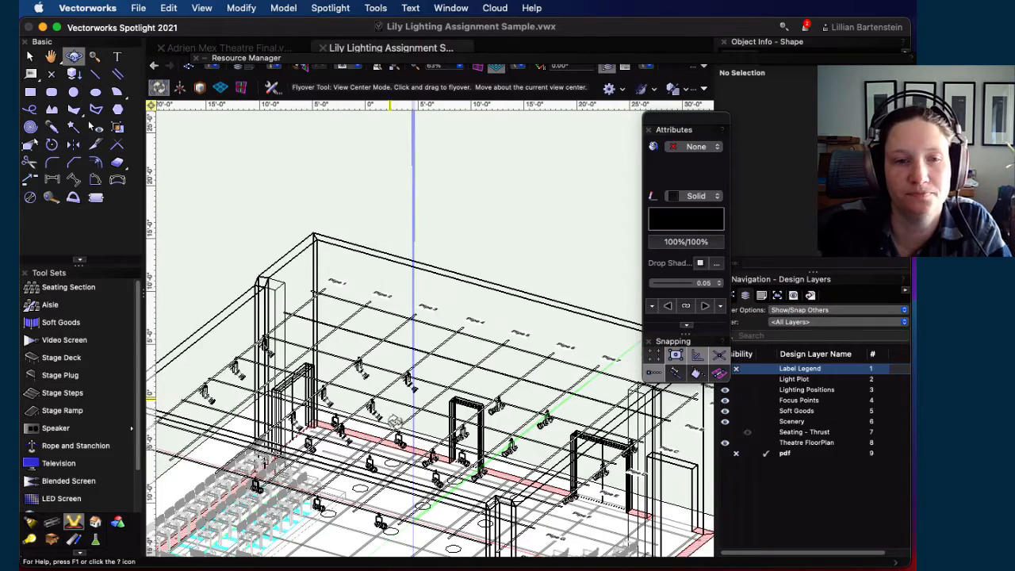
{"action": "left_click_drag", "start_coordinate": [397, 422], "coordinate": [307, 409]}
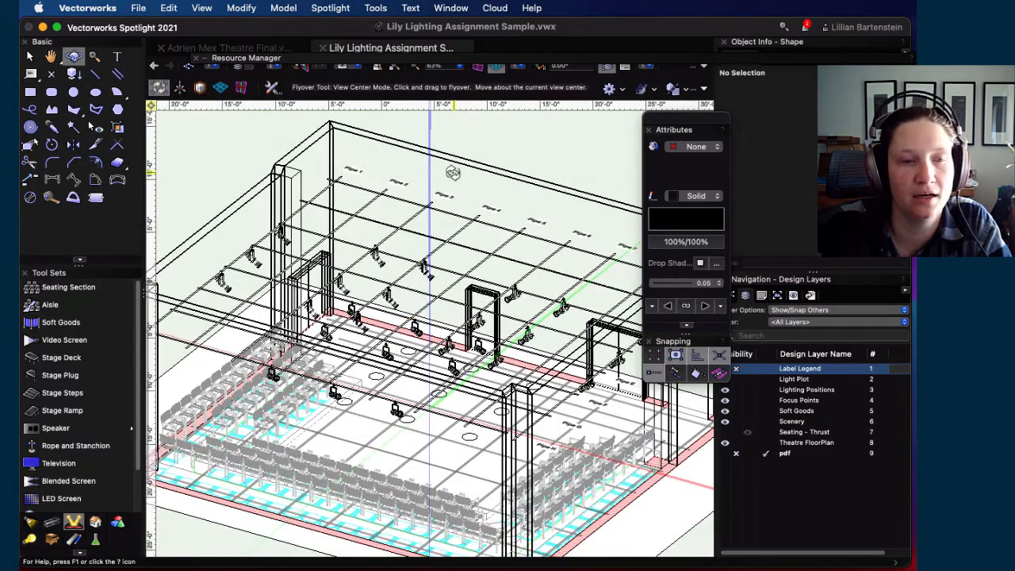
{"action": "left_click", "coordinate": [767, 420]}
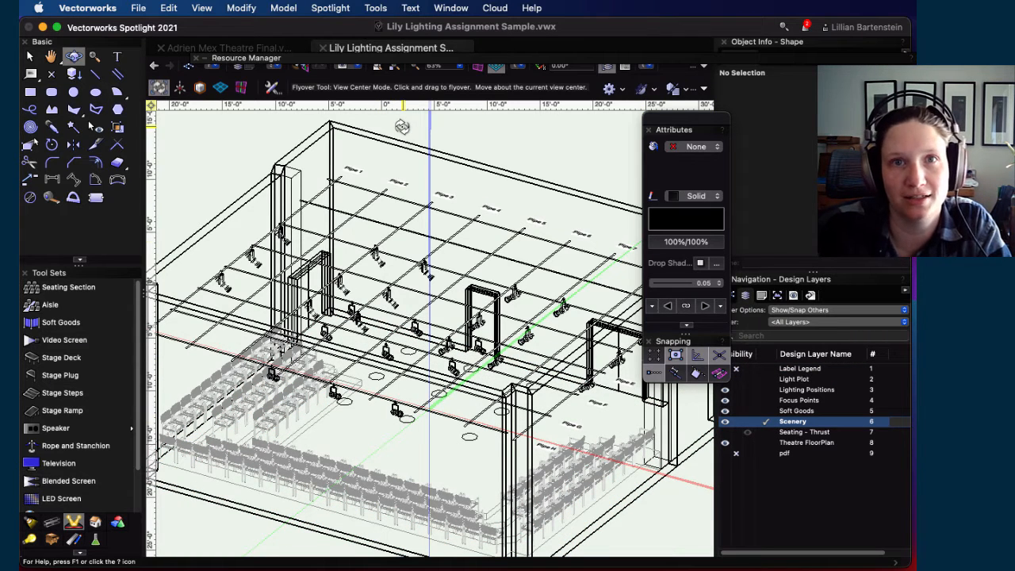
{"action": "left_click", "coordinate": [227, 48]}
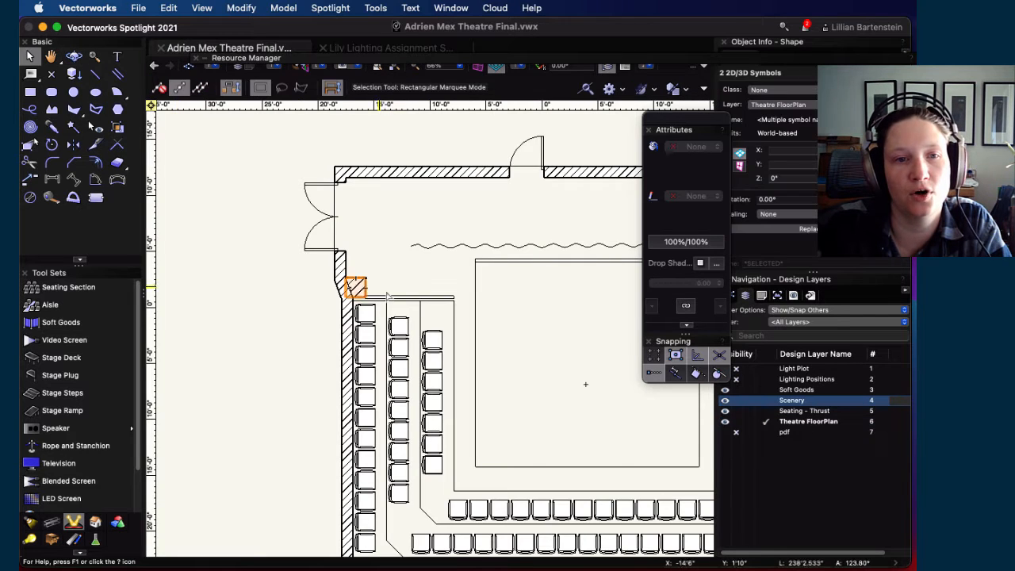
{"action": "scroll", "coordinate": [532, 330], "scroll_direction": "down", "scroll_amount": 3}
{"action": "scroll", "coordinate": [536, 321], "scroll_direction": "up", "scroll_amount": 3}
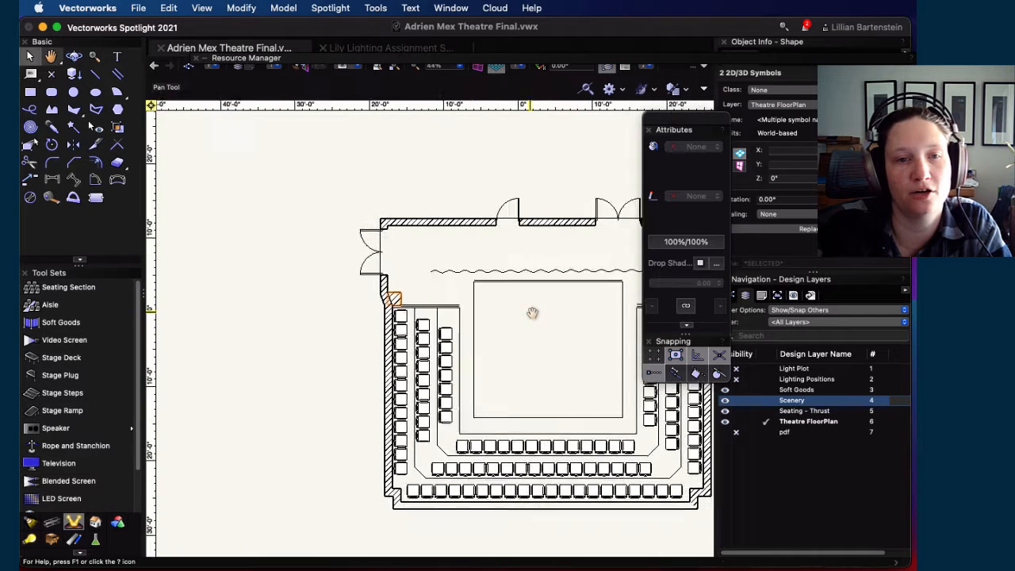
{"action": "scroll", "coordinate": [337, 252], "scroll_direction": "up", "scroll_amount": 1}
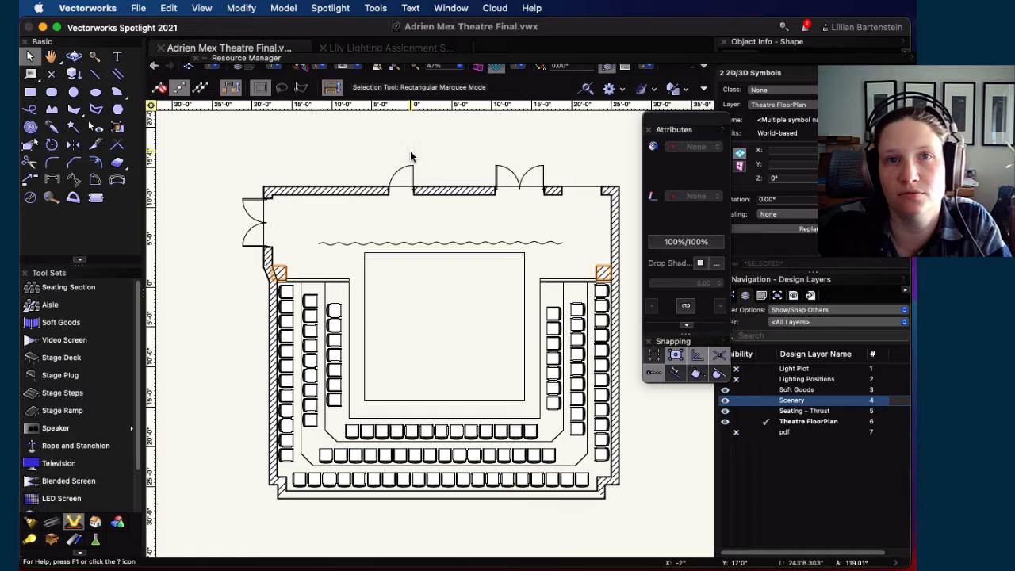
{"action": "left_click", "coordinate": [400, 47]}
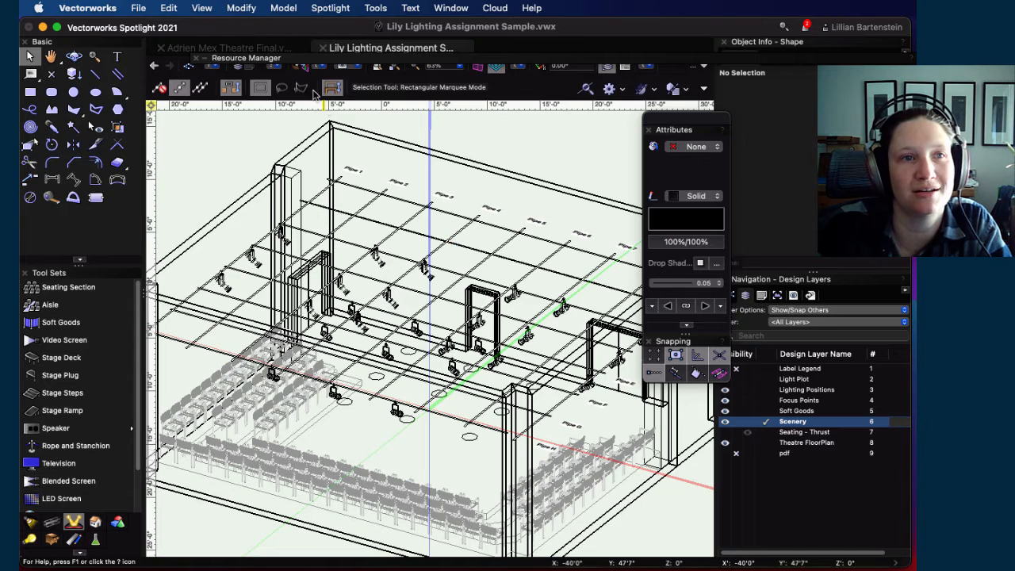
Step: Start creating a viewport and place it on a new design layer named Scenery Reference
{"action": "left_click", "coordinate": [202, 10]}
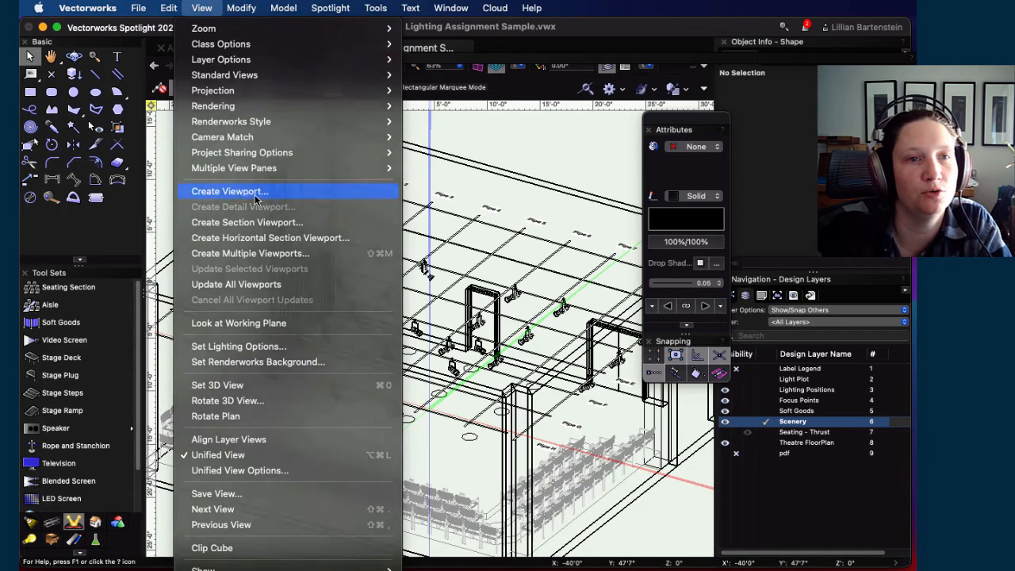
{"action": "left_click", "coordinate": [229, 191]}
{"action": "left_click_drag", "start_coordinate": [596, 81], "coordinate": [387, 59]}
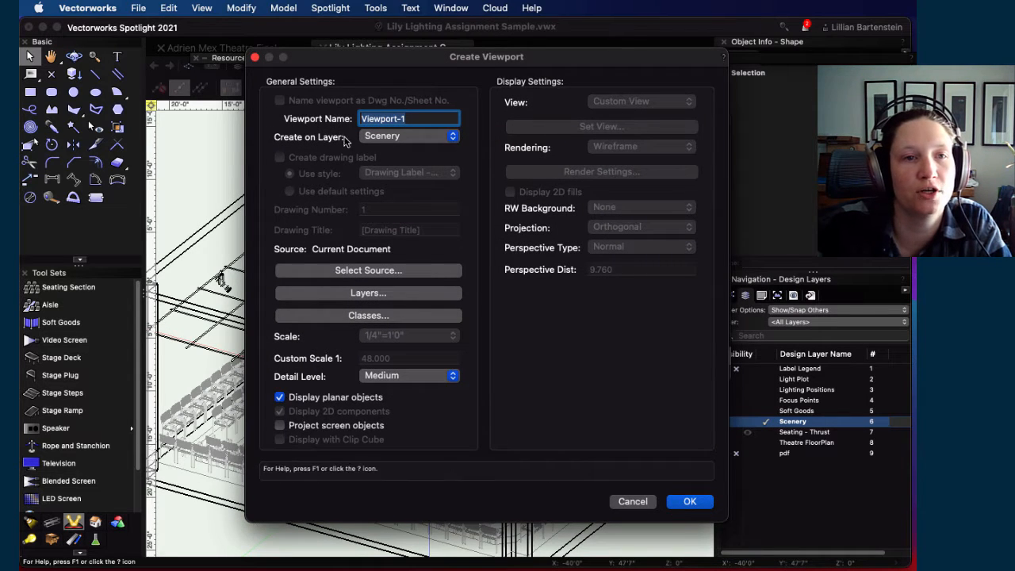
{"action": "left_click", "coordinate": [455, 140]}
{"action": "scroll", "coordinate": [415, 40], "scroll_direction": "up", "scroll_amount": 3}
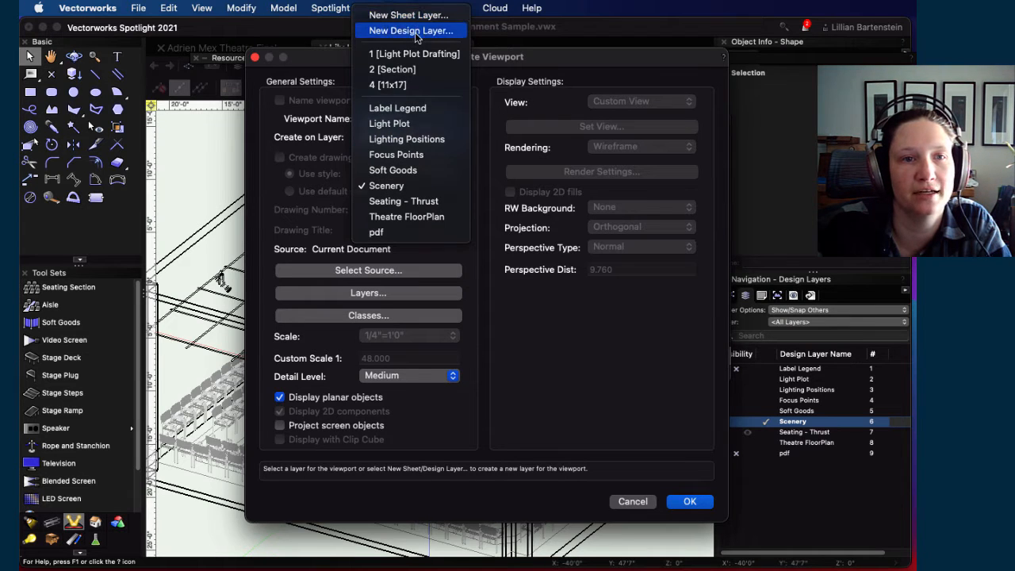
{"action": "left_click", "coordinate": [415, 32]}
{"action": "type", "text": "Scenec"}
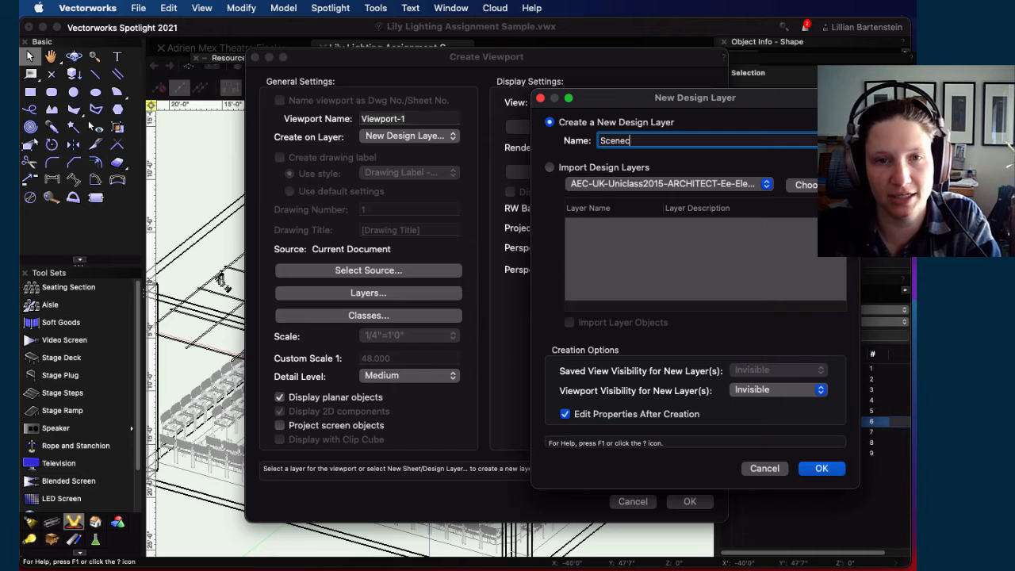
{"action": "key", "text": "BackSpace"}
{"action": "type", "text": "ry"}
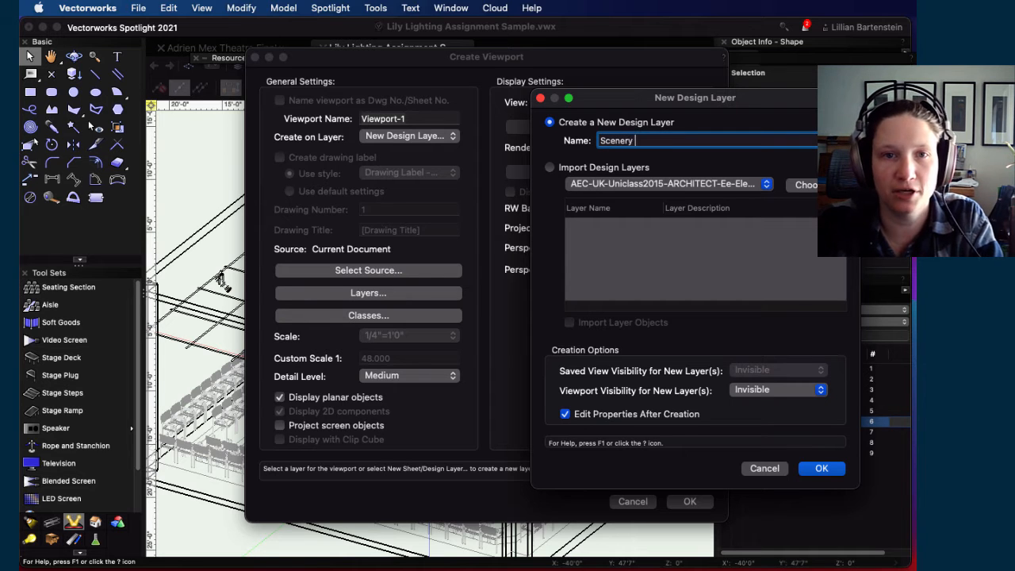
{"action": "type", "text": "t Reference"}
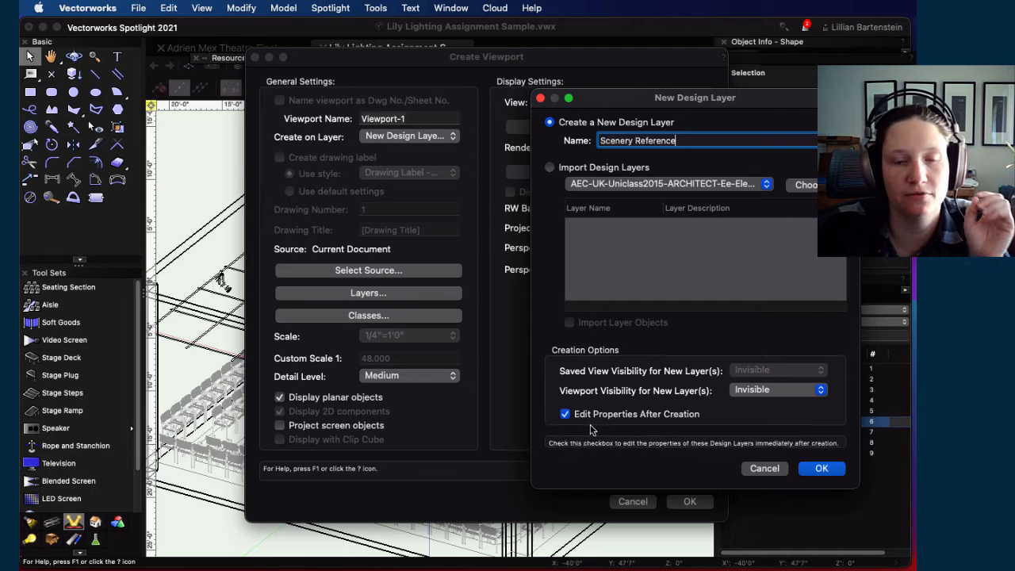
{"action": "left_click", "coordinate": [821, 467]}
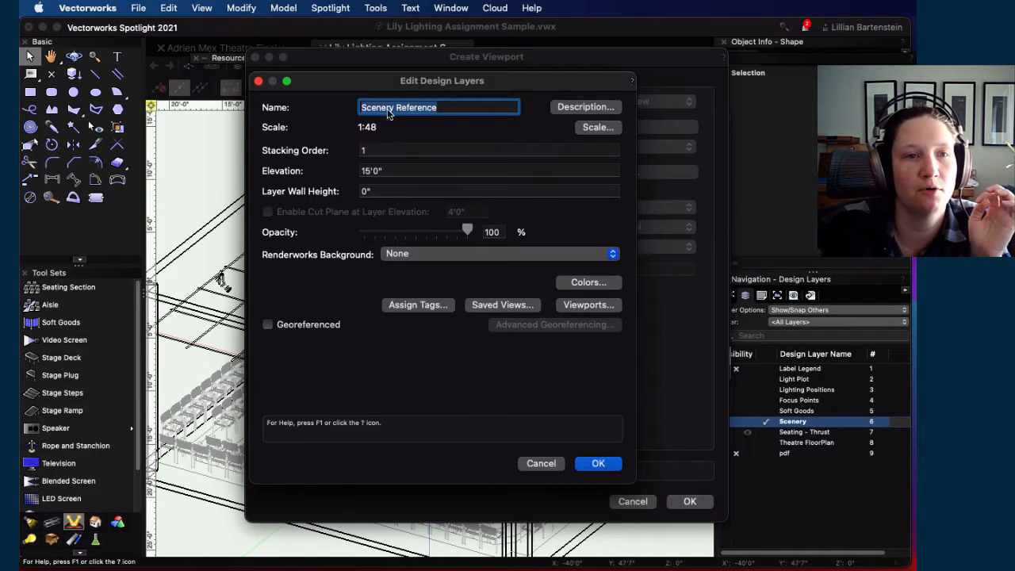
Step: Set the Scenery Reference layer's elevation to 0 and accept its properties
{"action": "left_click", "coordinate": [393, 171]}
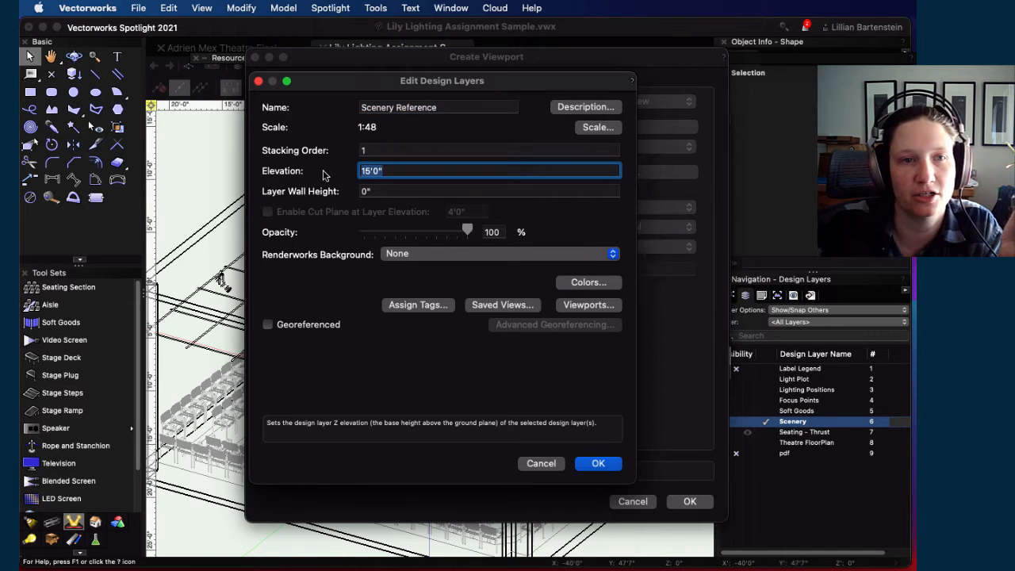
{"action": "type", "text": "0"}
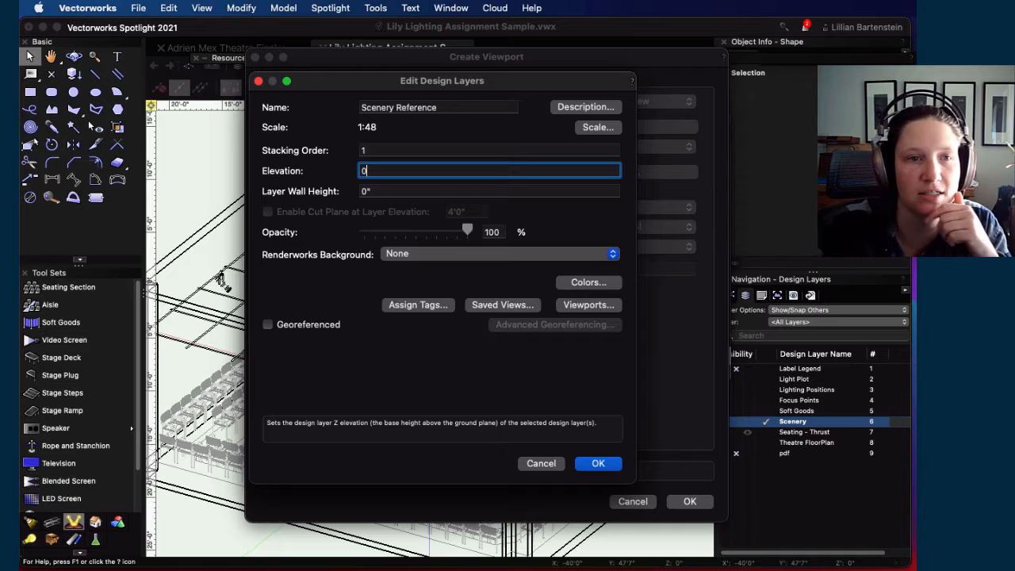
{"action": "key", "text": "Tab"}
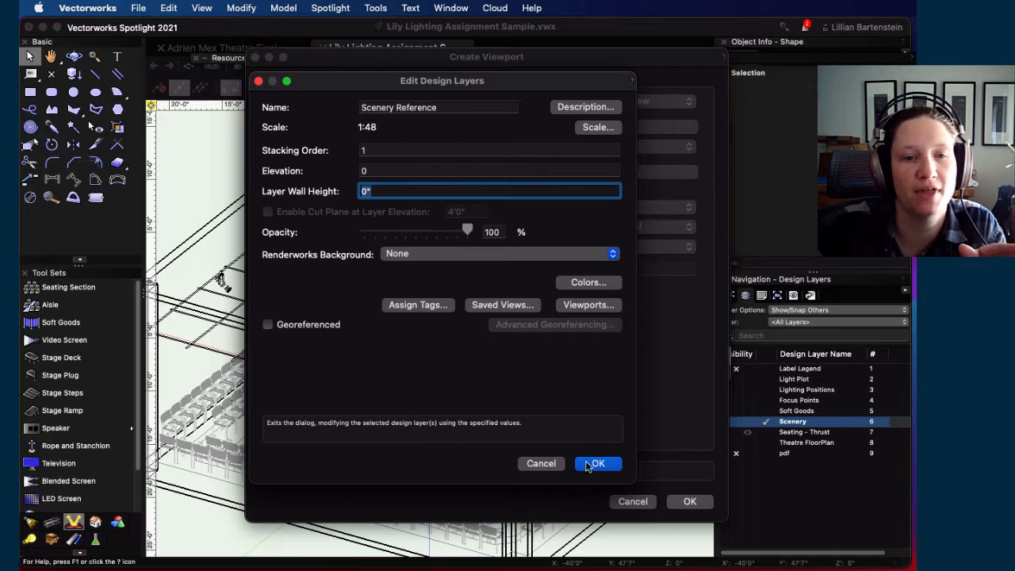
{"action": "left_click", "coordinate": [599, 466]}
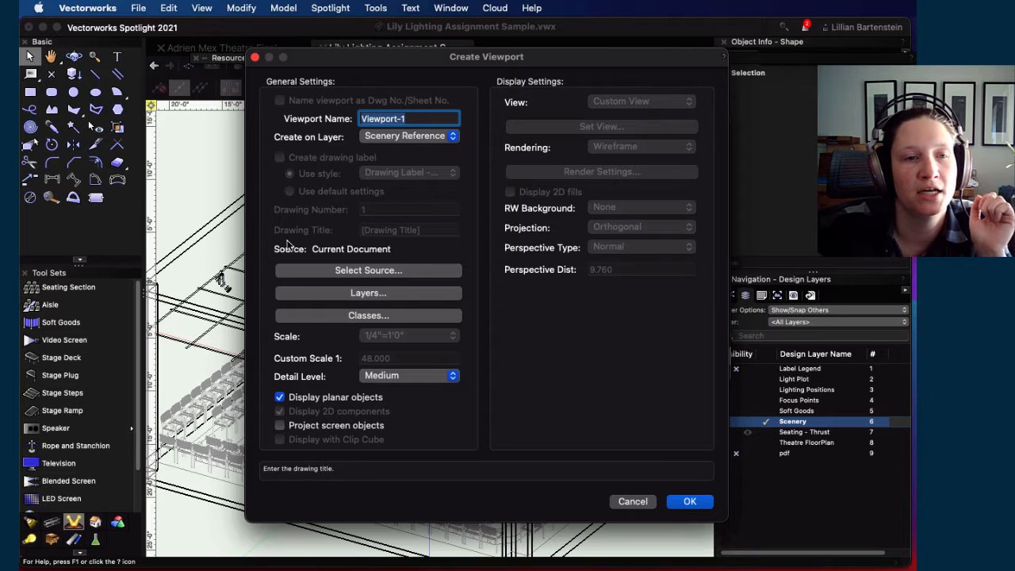
Step: Set the viewport source to an external document, using the existing reference Adrien Mex Theatre Final.vwx
{"action": "left_click", "coordinate": [364, 269]}
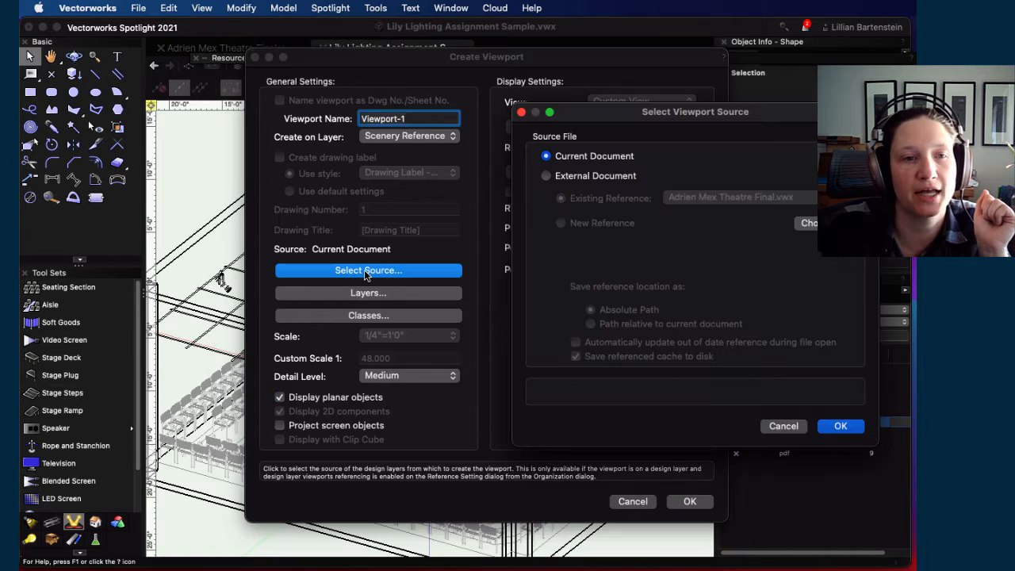
{"action": "left_click", "coordinate": [546, 176]}
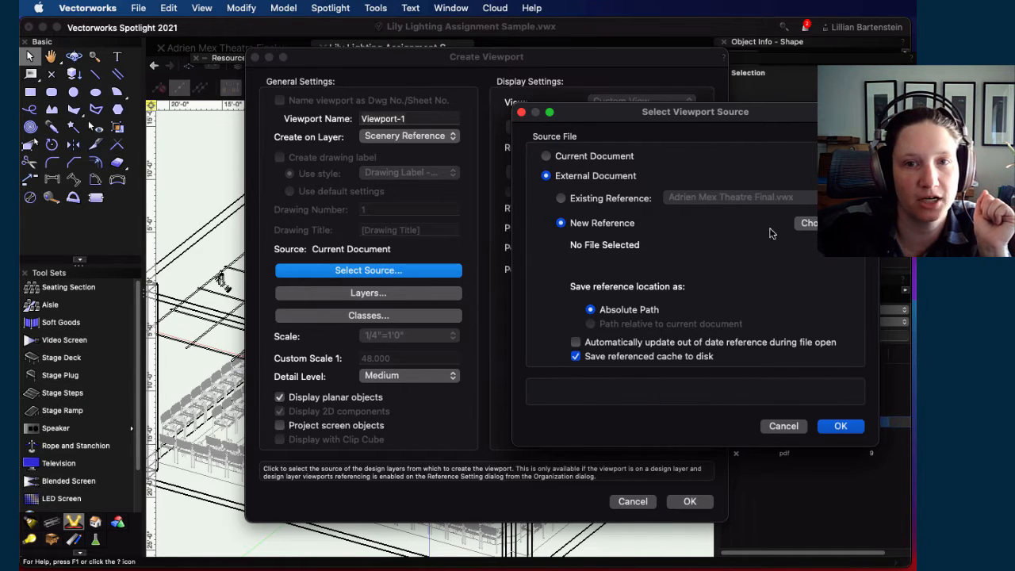
{"action": "left_click", "coordinate": [807, 224]}
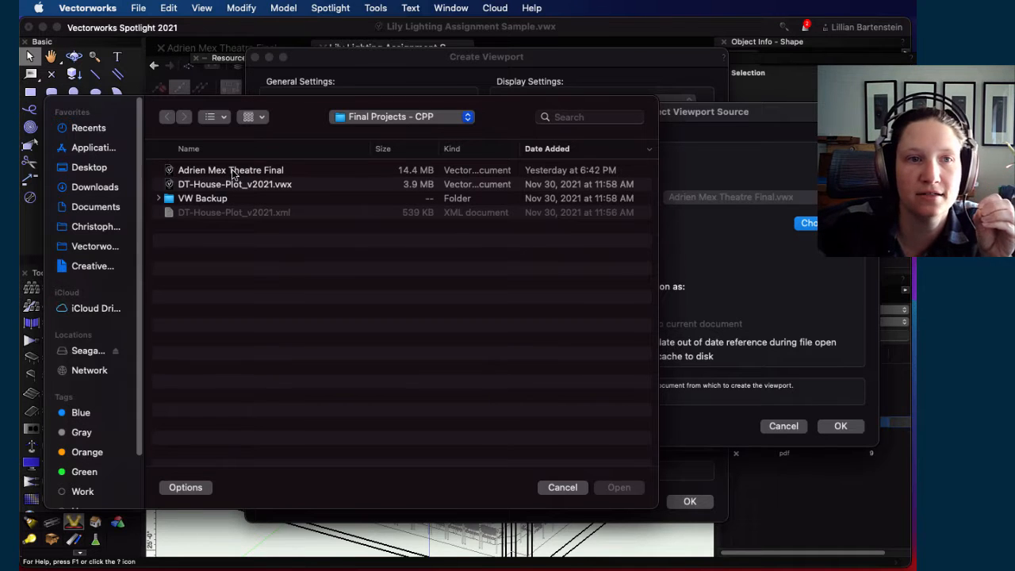
{"action": "left_click", "coordinate": [562, 487]}
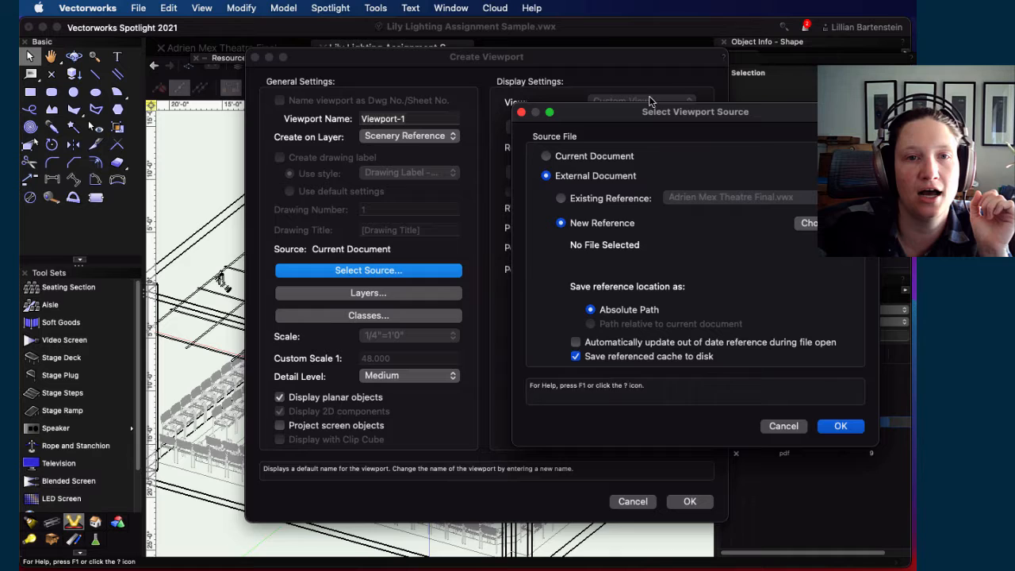
{"action": "left_click", "coordinate": [561, 199]}
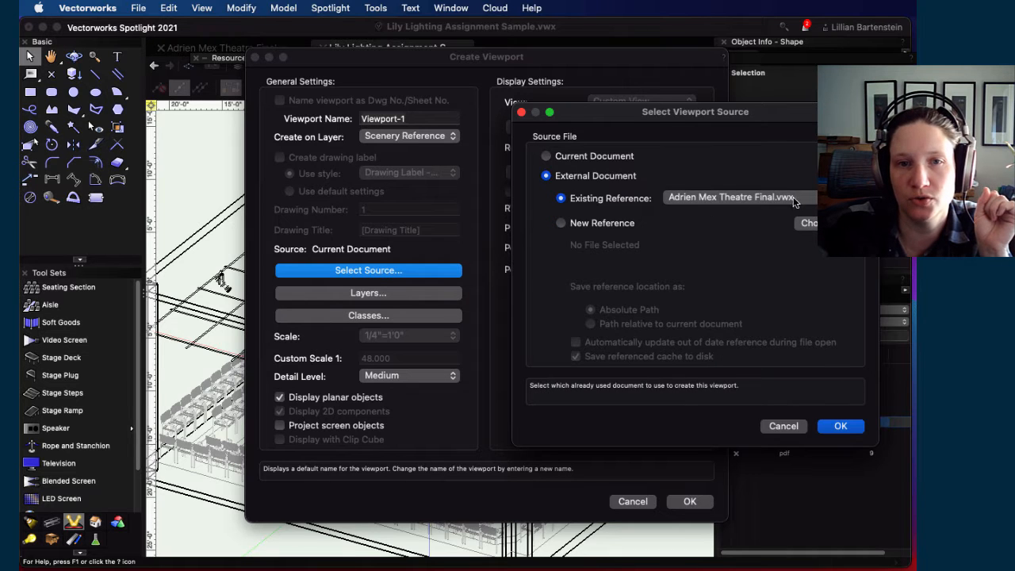
{"action": "left_click", "coordinate": [837, 426]}
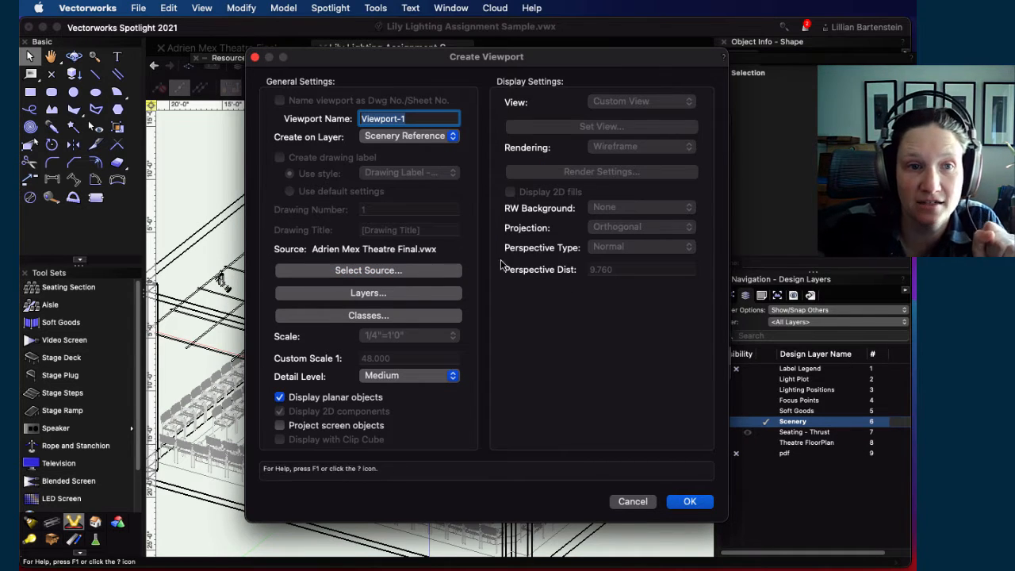
Step: Hide the Theatre FloorPlan and Seating - Thrust layers in the viewport, and create the viewport
{"action": "left_click", "coordinate": [375, 296]}
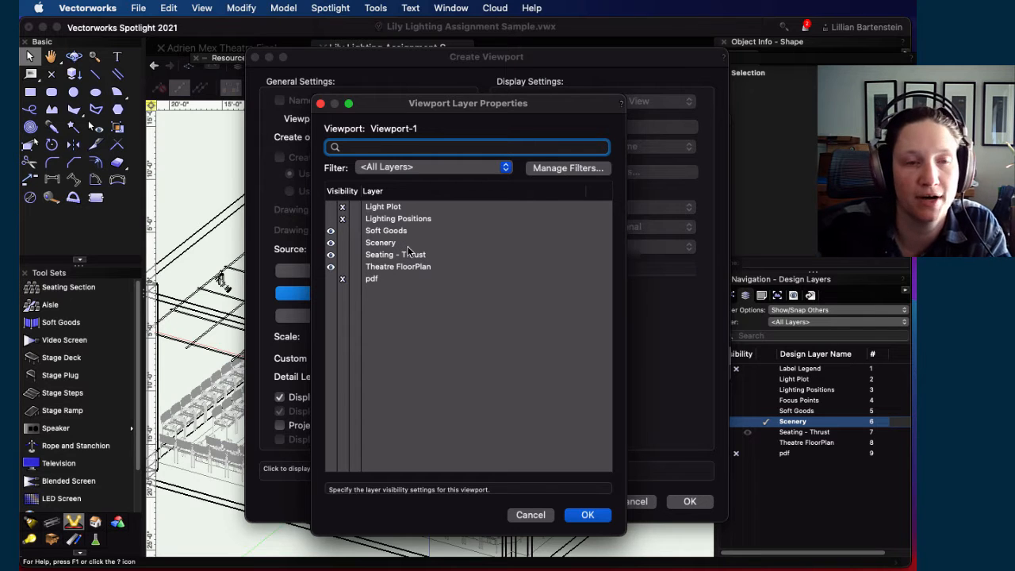
{"action": "left_click", "coordinate": [342, 266]}
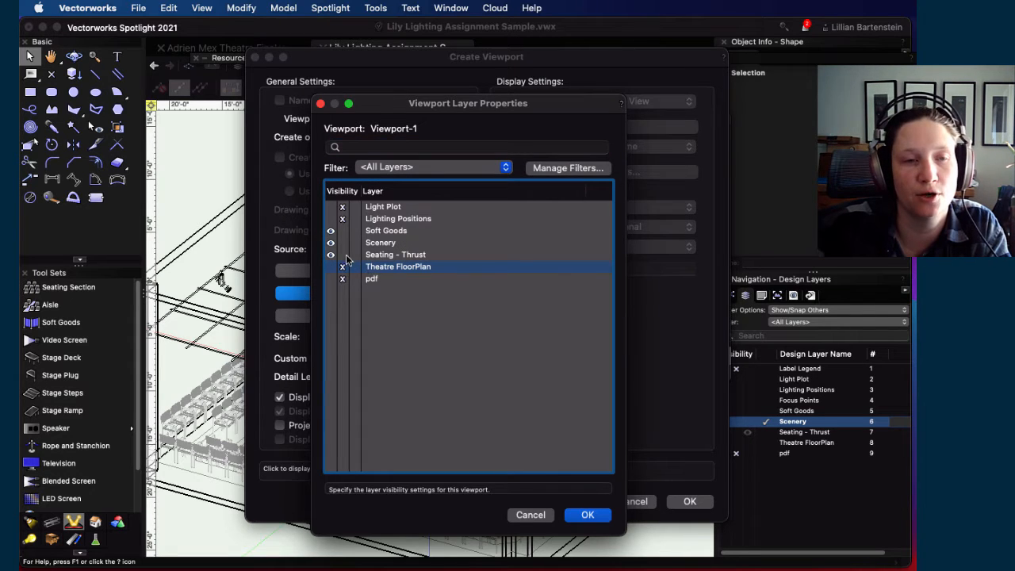
{"action": "left_click", "coordinate": [342, 255]}
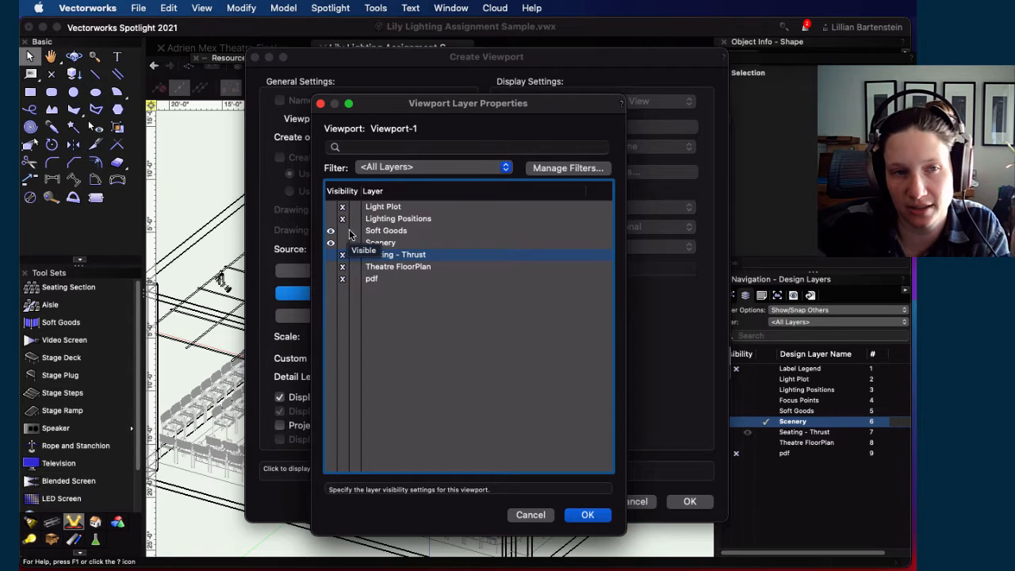
{"action": "left_click", "coordinate": [592, 517]}
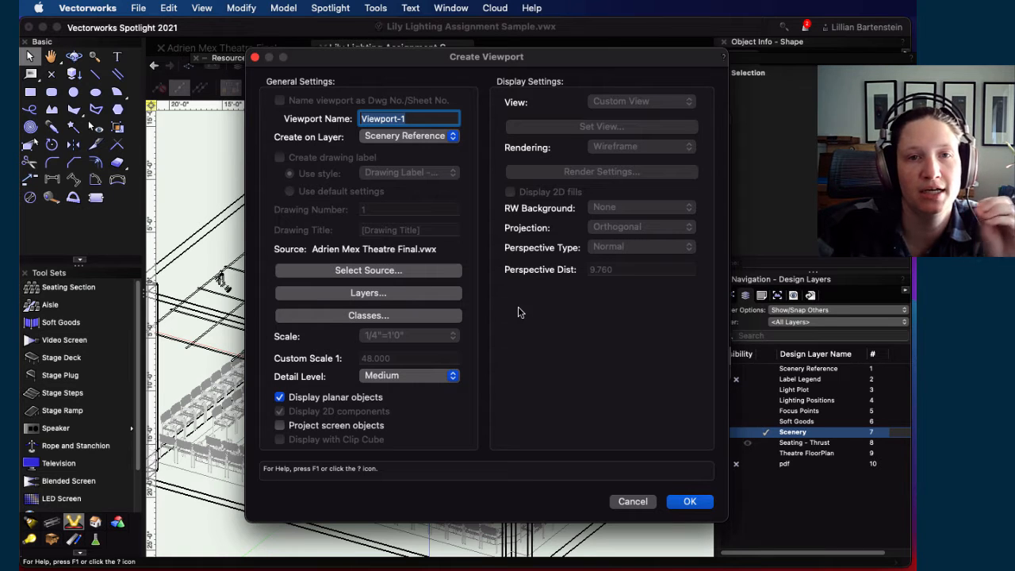
{"action": "left_click", "coordinate": [688, 501]}
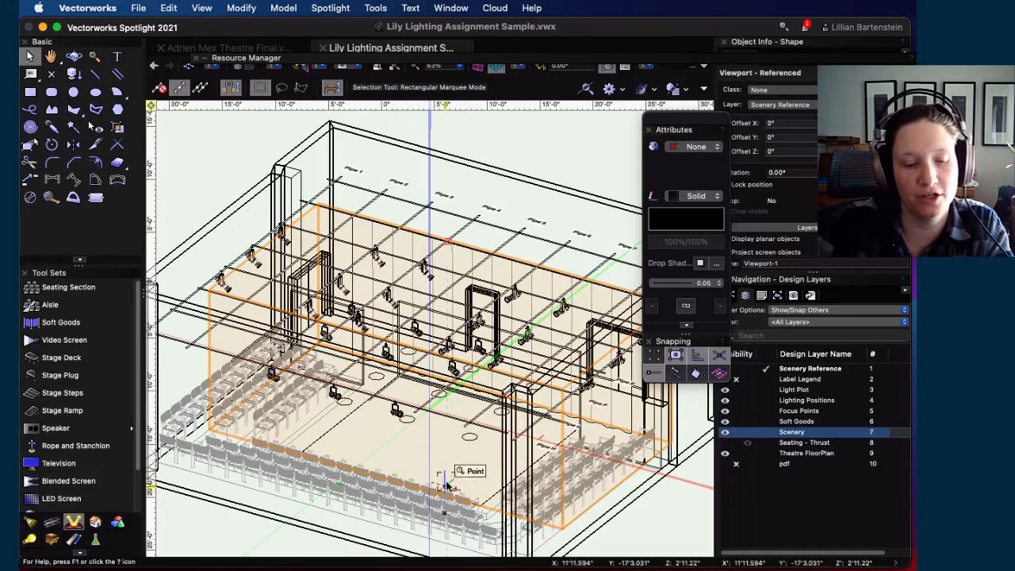
Step: Orbit the model to a nearly frontal view of the stage and move the Resource Manager clear of the view controls
{"action": "middle_click_drag", "start_coordinate": [446, 485], "coordinate": [292, 192], "text": "shift"}
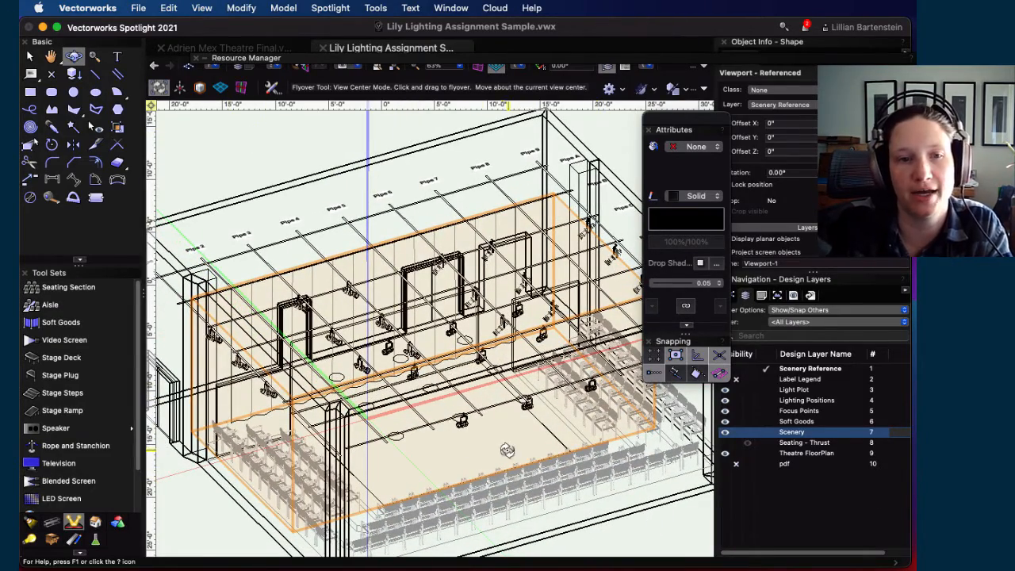
{"action": "key", "text": "2"}
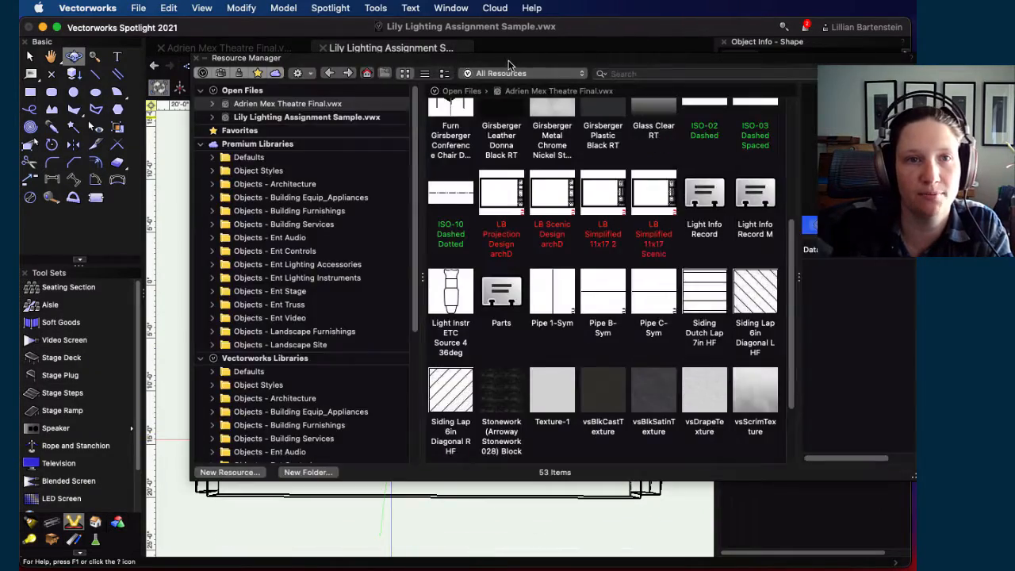
{"action": "left_click_drag", "start_coordinate": [509, 58], "coordinate": [469, 21]}
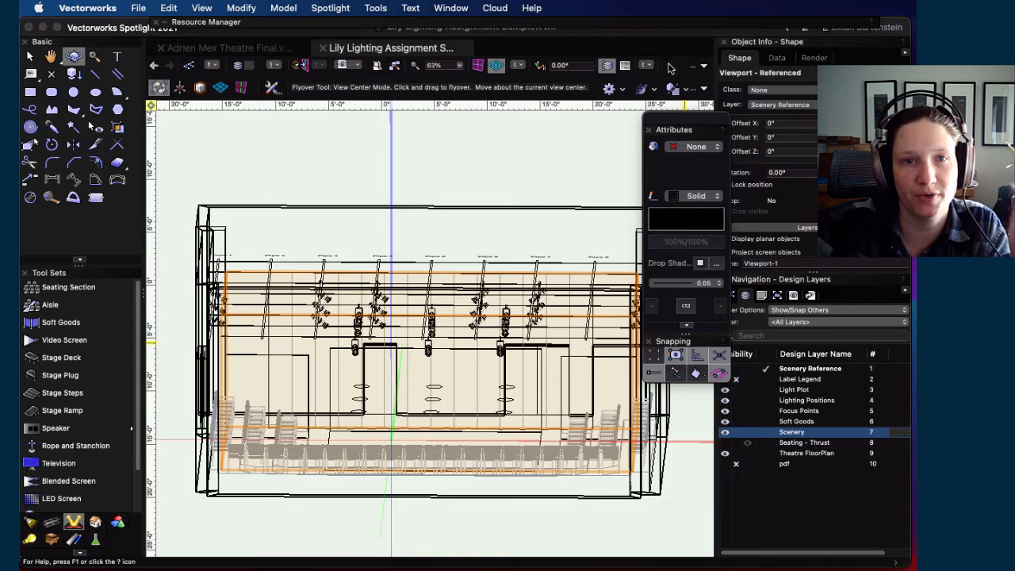
Step: Set the render mode to OpenGL and orbit around the referenced scenery and stage to inspect them
{"action": "left_click", "coordinate": [648, 66]}
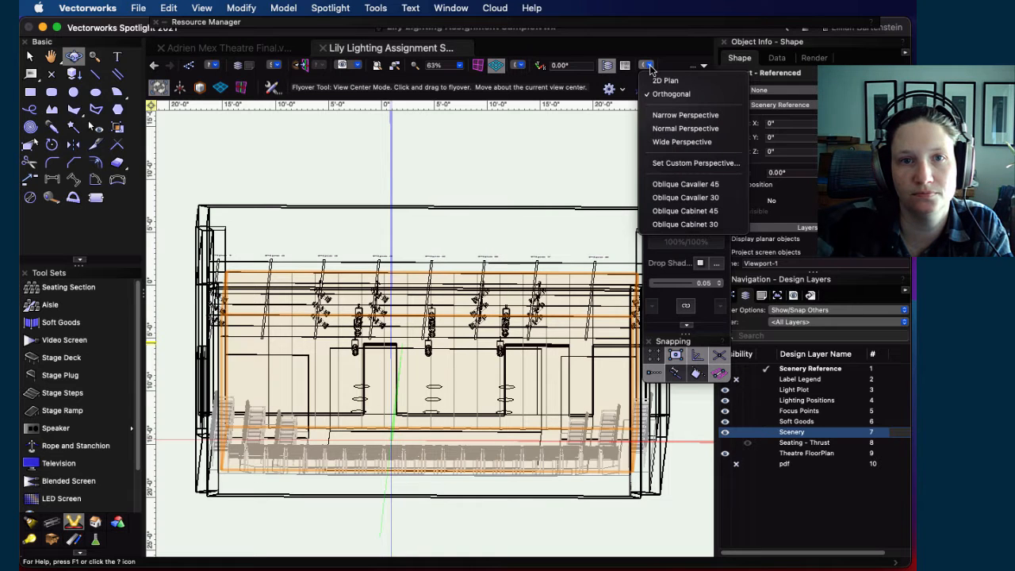
{"action": "left_click", "coordinate": [705, 69]}
{"action": "left_click", "coordinate": [705, 70]}
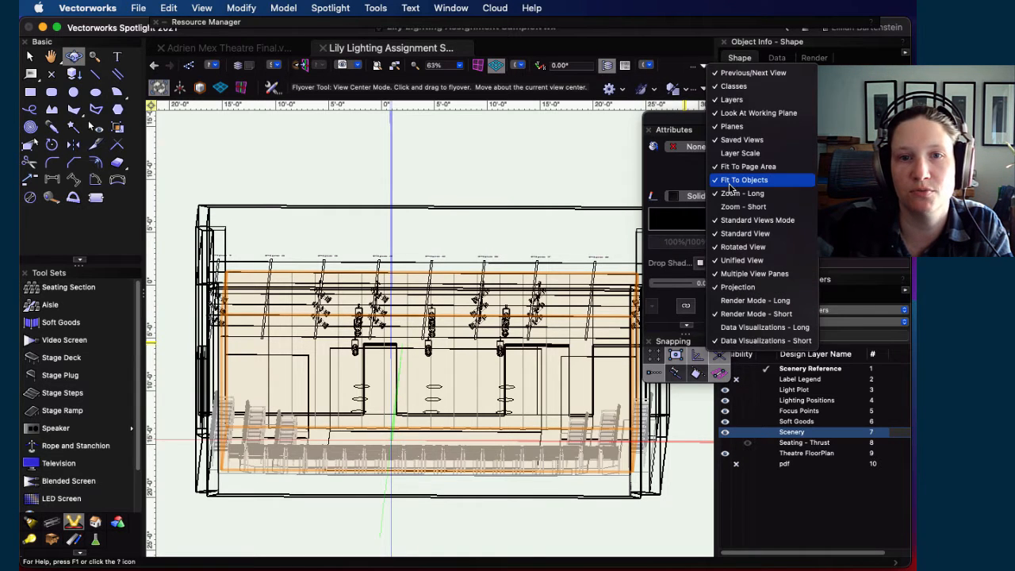
{"action": "left_click", "coordinate": [701, 69]}
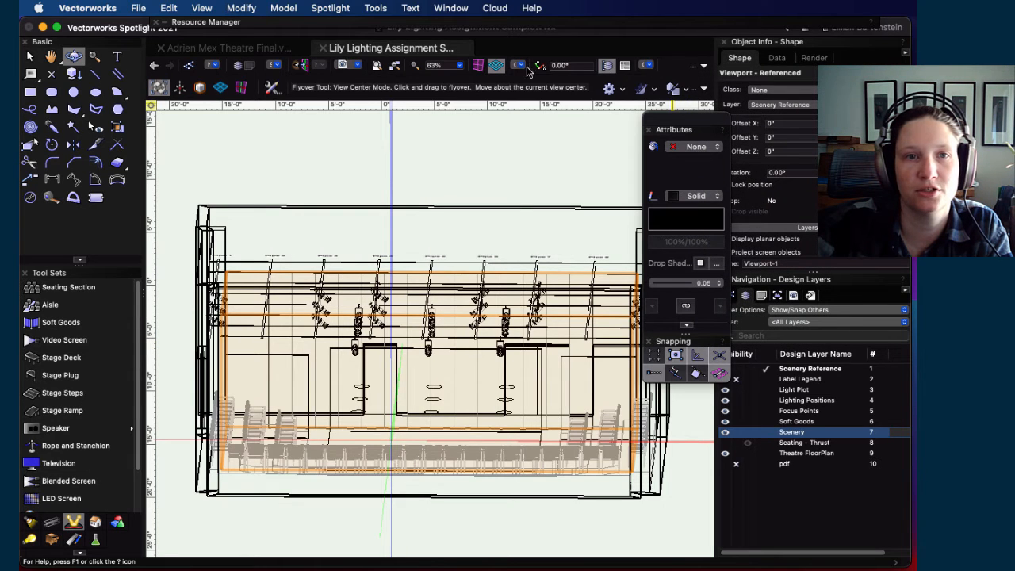
{"action": "left_click", "coordinate": [519, 66]}
{"action": "left_click", "coordinate": [519, 65]}
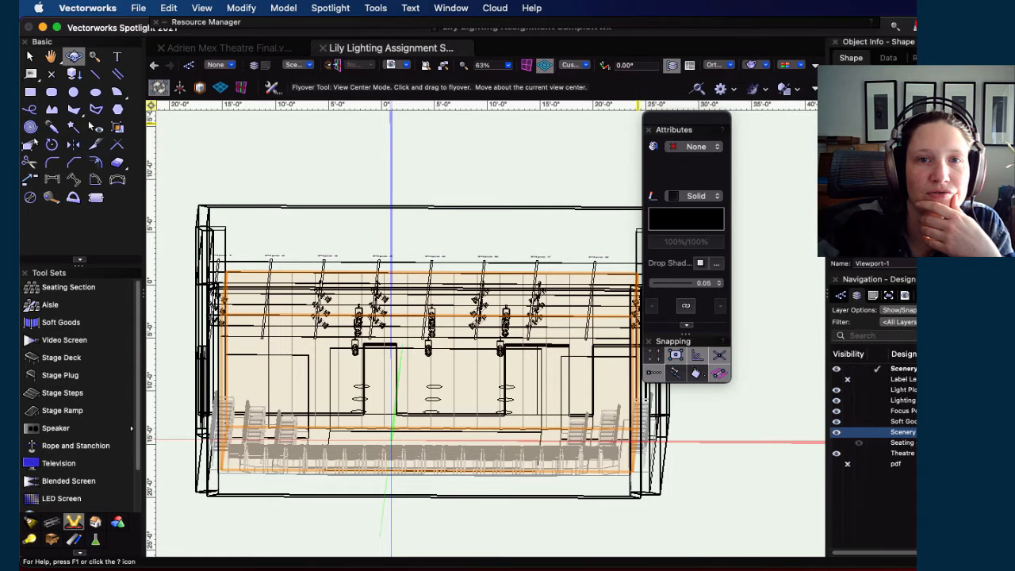
{"action": "left_click", "coordinate": [751, 64]}
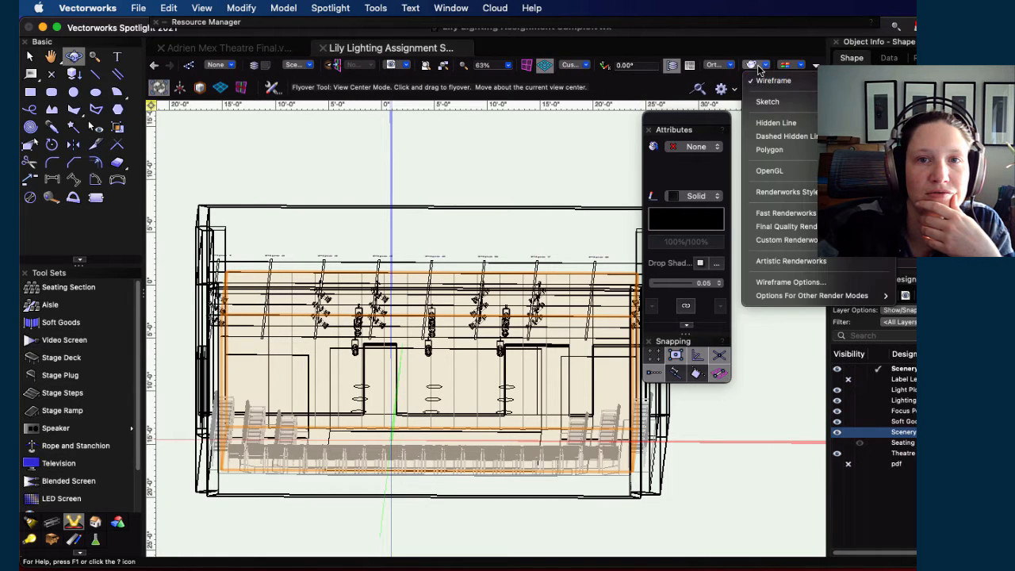
{"action": "left_click", "coordinate": [777, 170]}
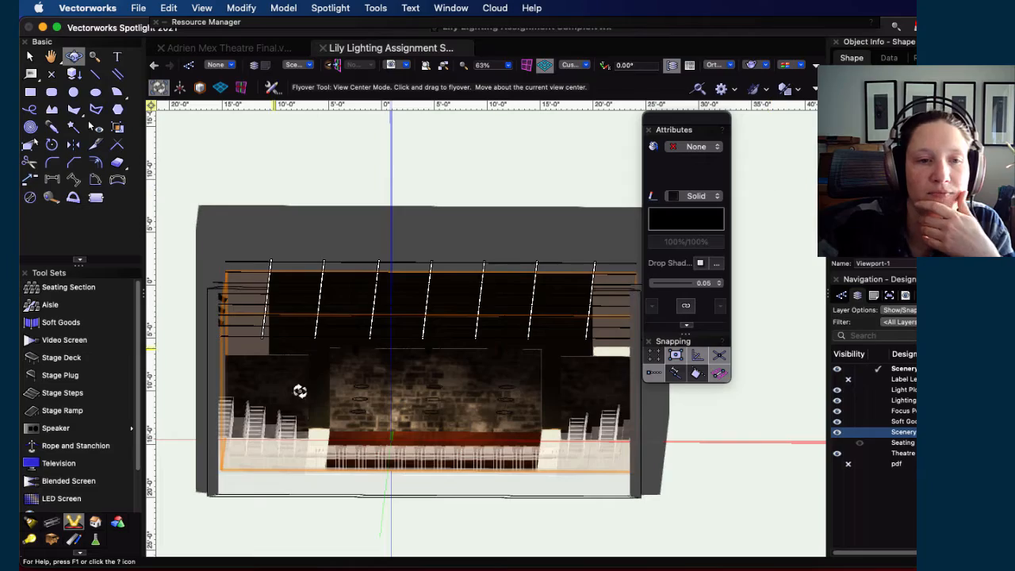
{"action": "left_click_drag", "start_coordinate": [478, 408], "coordinate": [525, 471]}
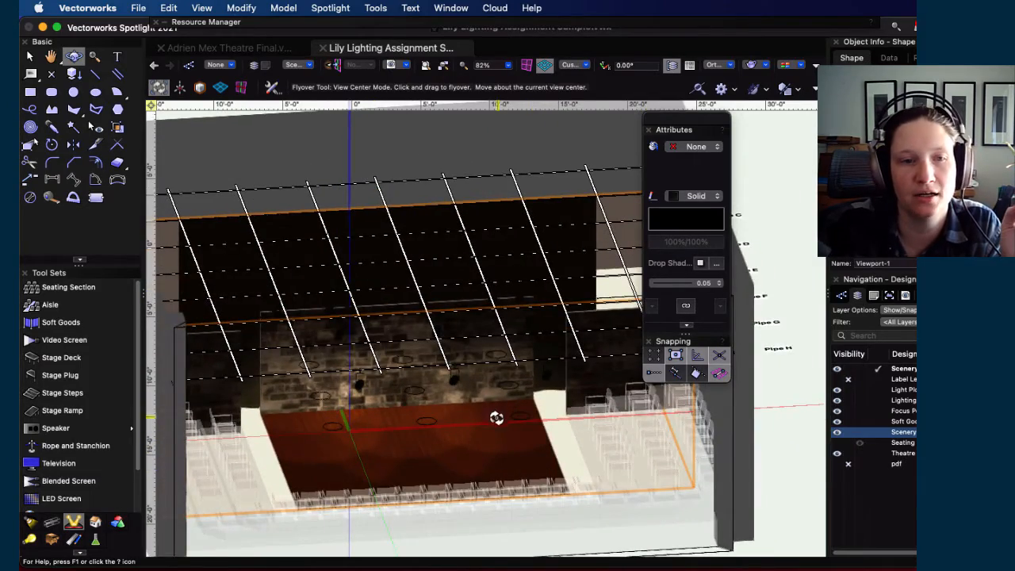
{"action": "left_click_drag", "start_coordinate": [493, 419], "coordinate": [406, 408]}
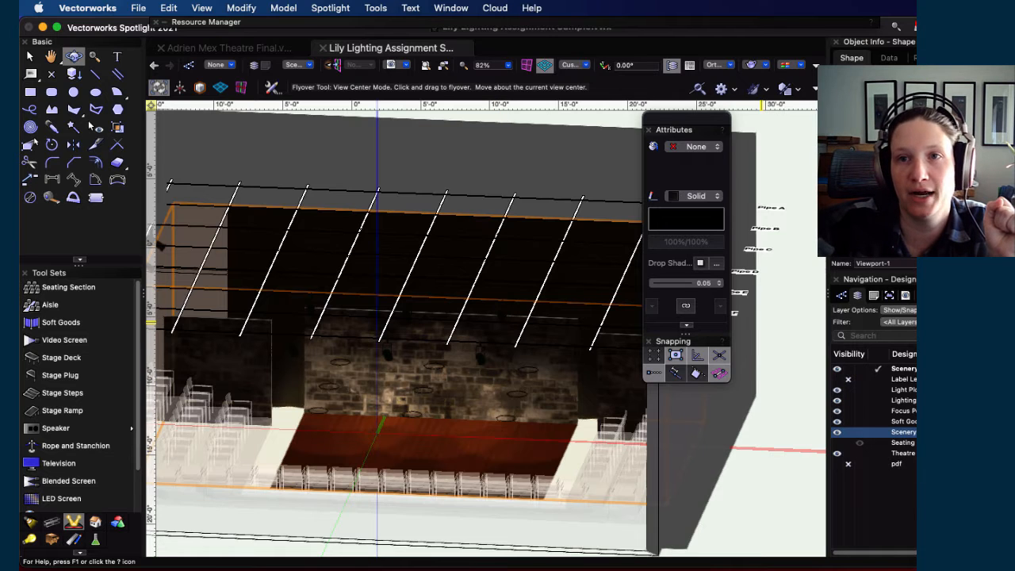
Step: Show the file's references in the widened Navigation palette and move the Attributes palette clear of it
{"action": "left_click_drag", "start_coordinate": [827, 320], "coordinate": [718, 320]}
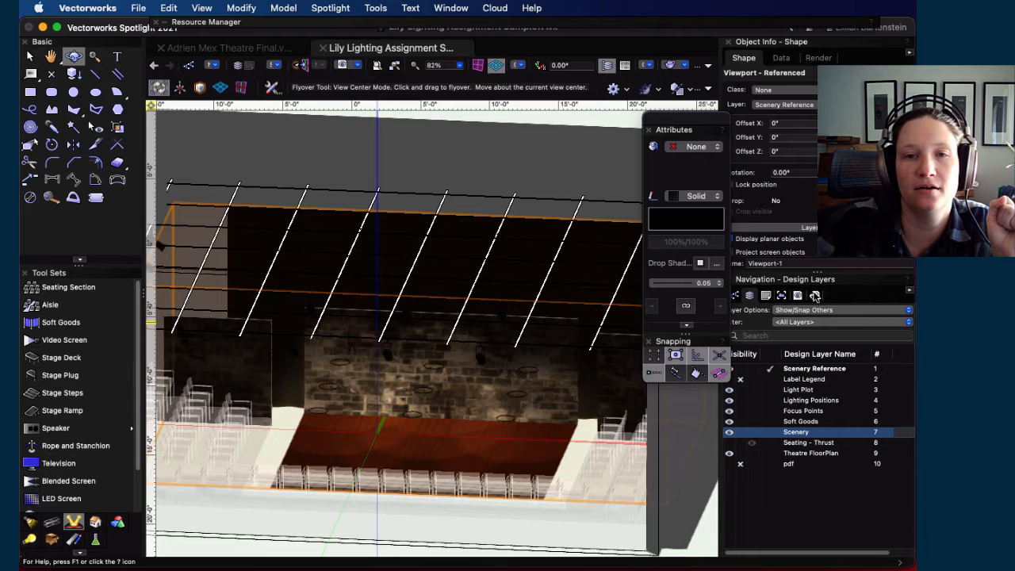
{"action": "left_click", "coordinate": [815, 295]}
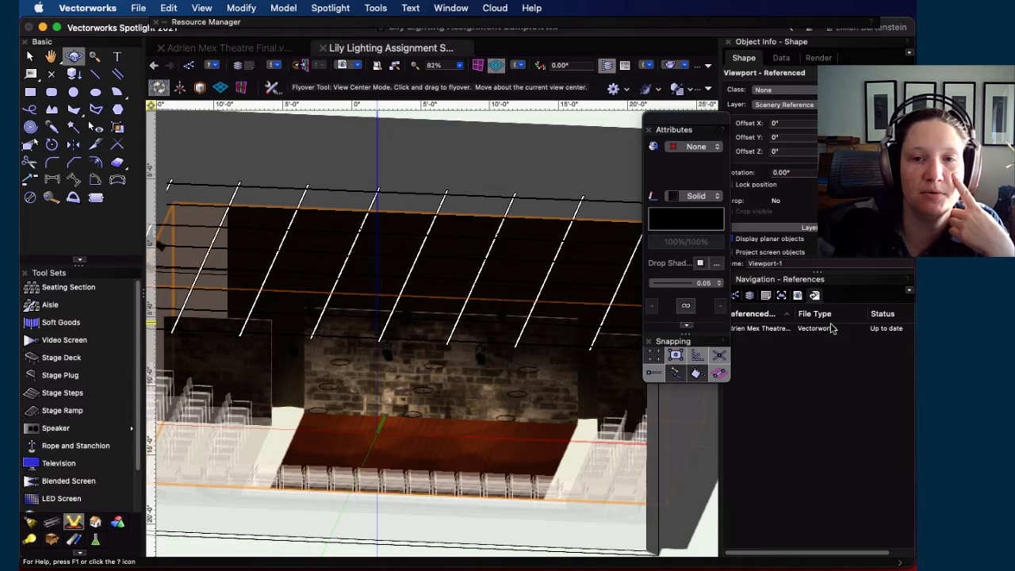
{"action": "left_click_drag", "start_coordinate": [698, 127], "coordinate": [650, 108]}
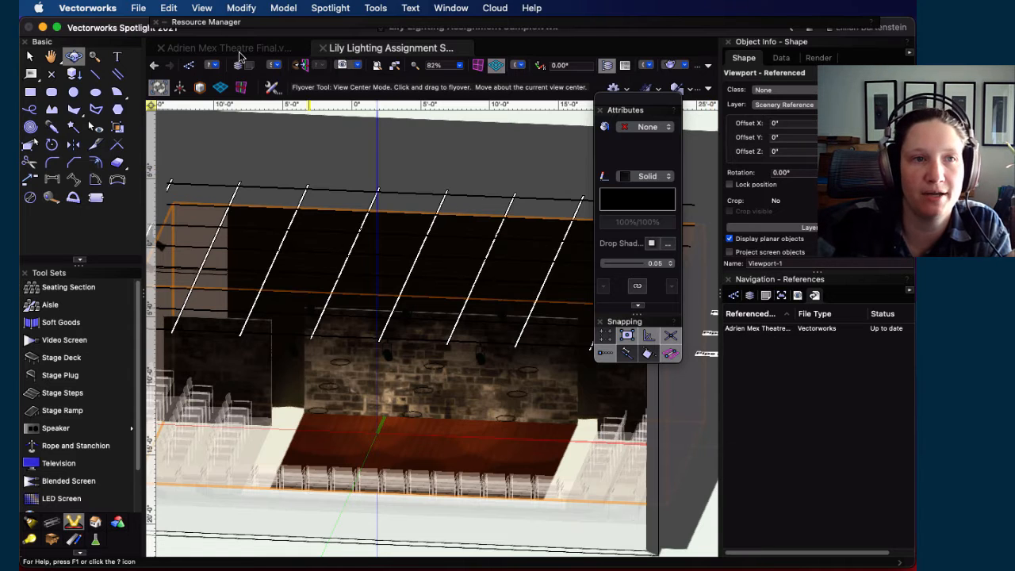
Step: Examine the edit settings of the Adrien Mex Theatre Final.vwx reference, including its source file and path options, without changing them
{"action": "left_click", "coordinate": [777, 329]}
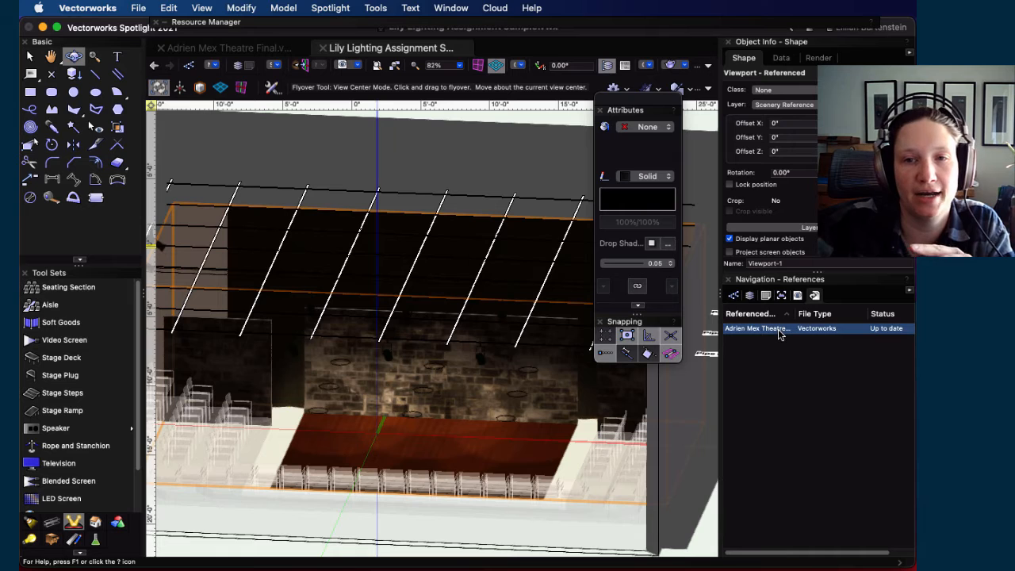
{"action": "right_click", "coordinate": [778, 329]}
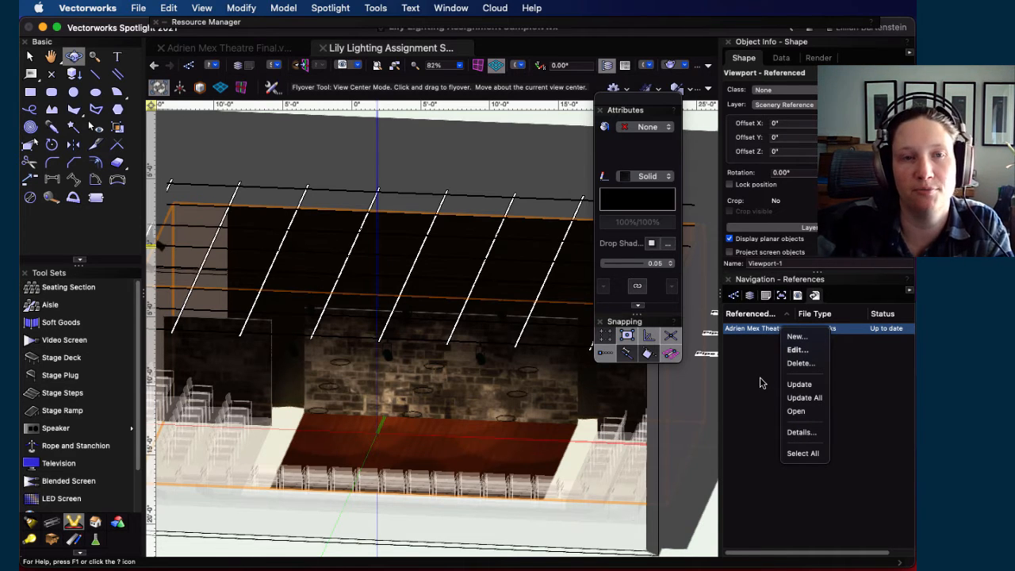
{"action": "left_click", "coordinate": [796, 349]}
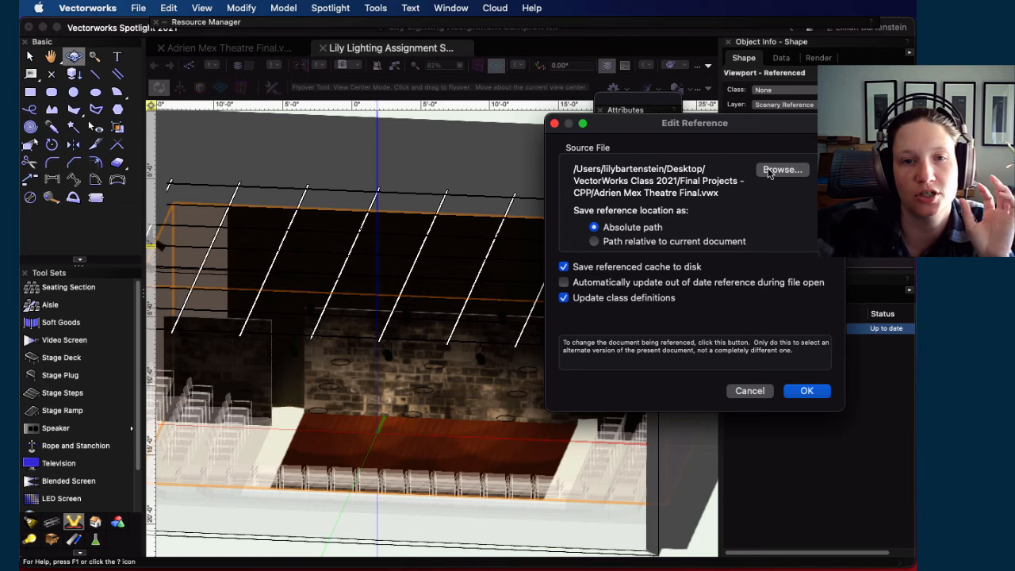
{"action": "left_click", "coordinate": [749, 390]}
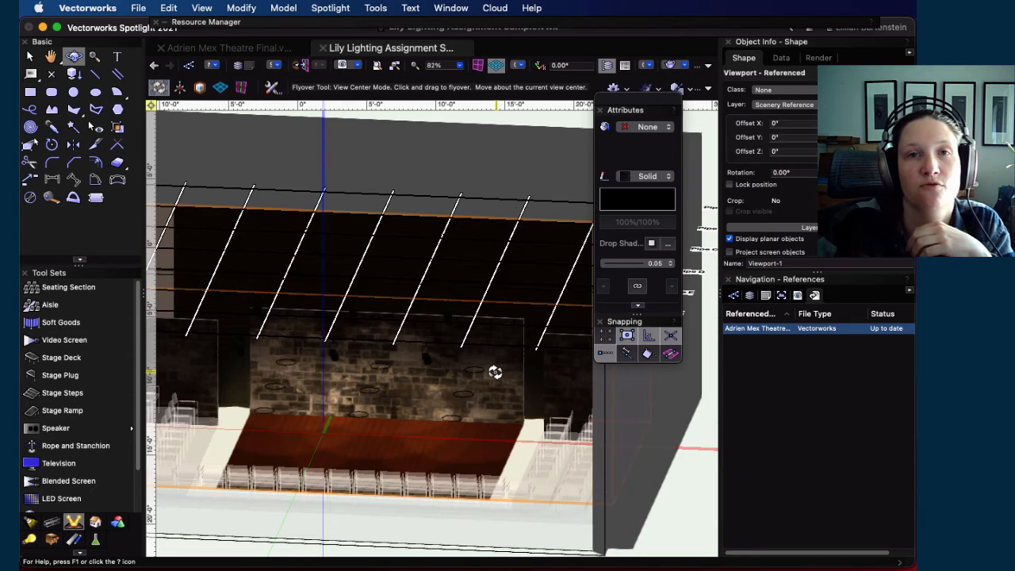
Step: Move the Scenery Reference design layer down the stacking order, between Focus Points and Soft Goods
{"action": "left_click", "coordinate": [749, 294]}
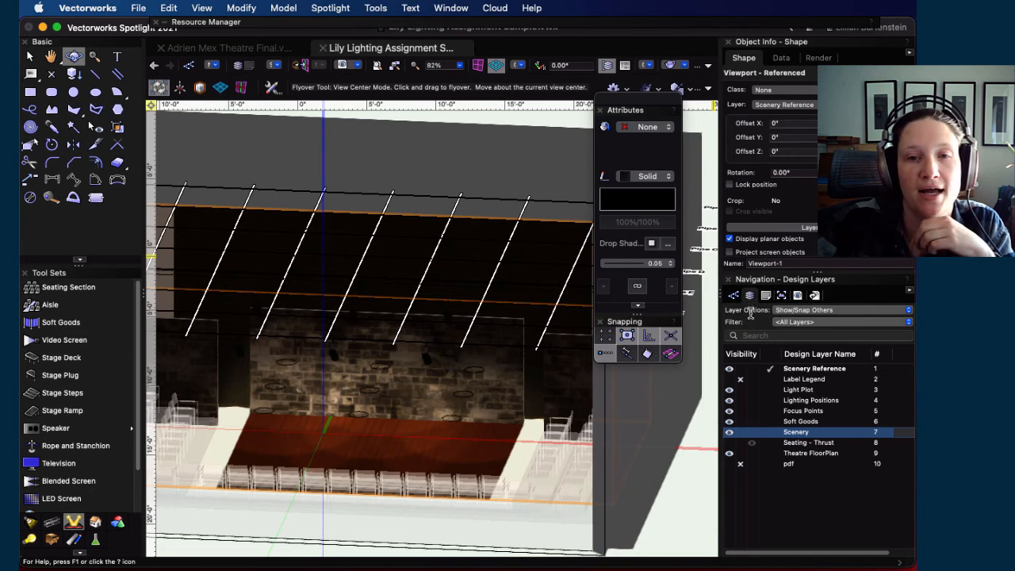
{"action": "left_click_drag", "start_coordinate": [872, 369], "coordinate": [878, 421]}
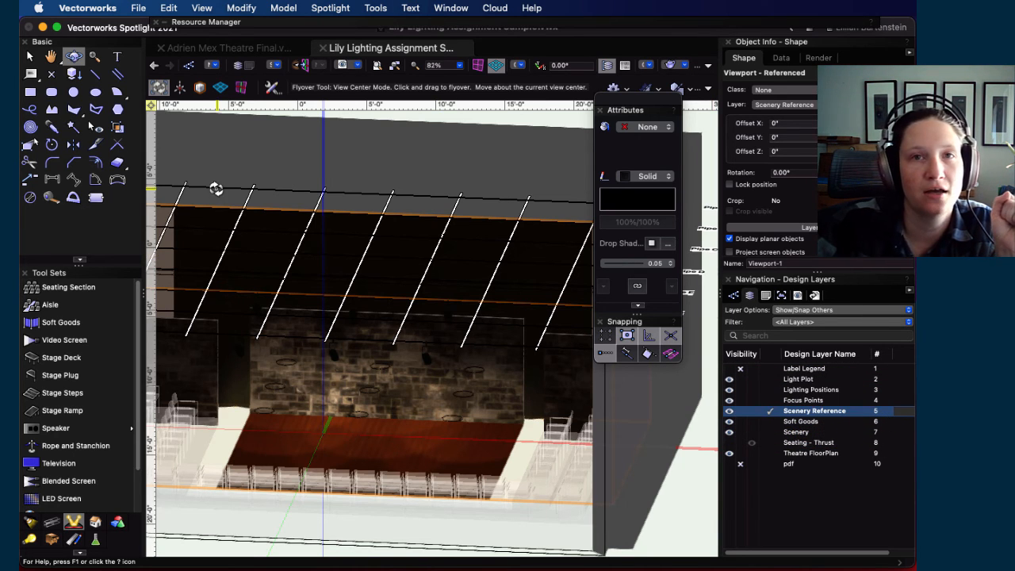